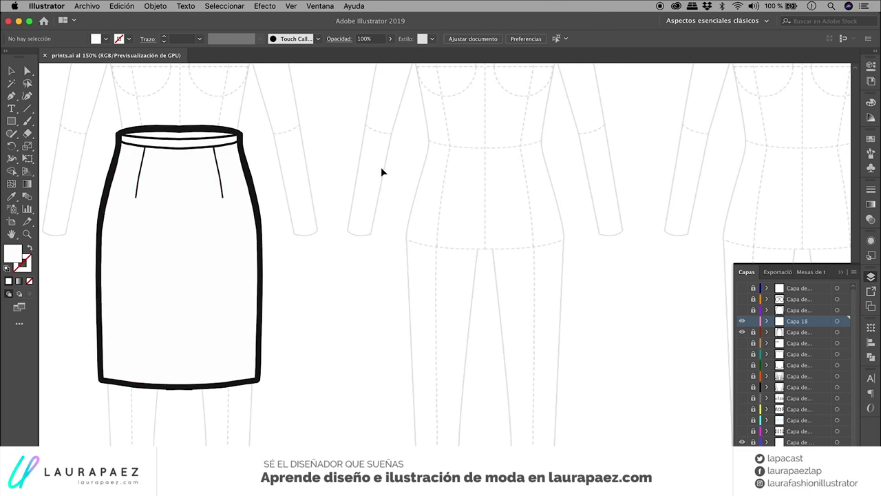
Select the skirt, show the Swatches panel via Window > Swatches, and zoom in on the skirt.
scroll(381, 167, "up", 2)
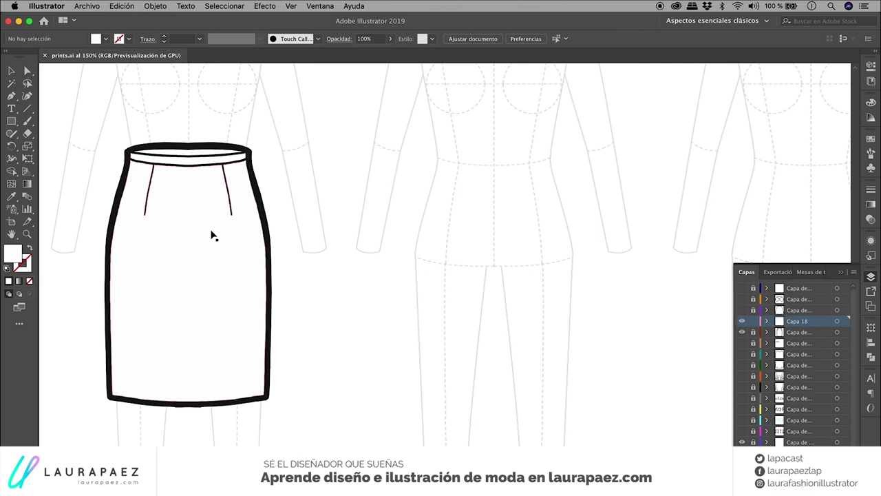
left_click(212, 231)
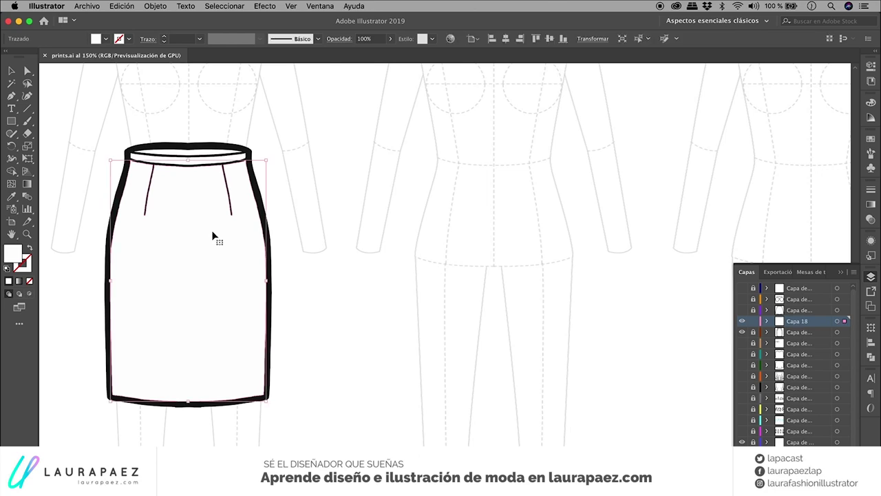
left_click(293, 200)
left_click(208, 258)
left_click(870, 139)
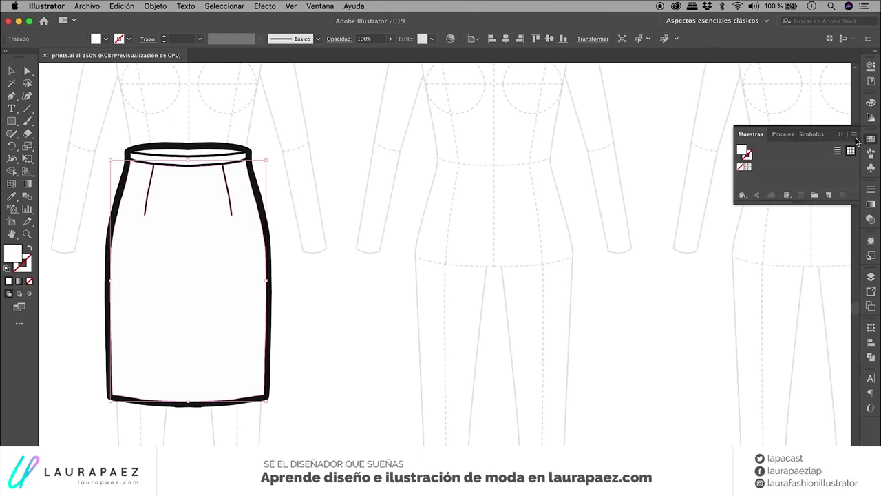
left_click(560, 215)
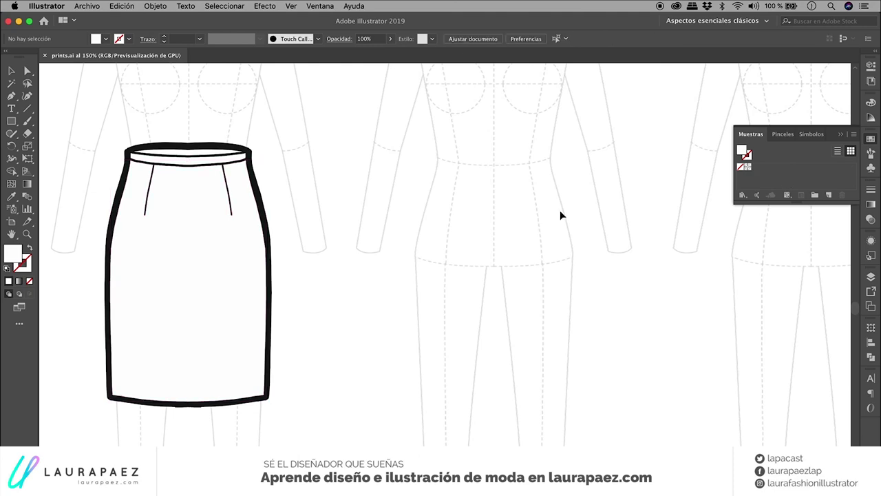
left_click(871, 102)
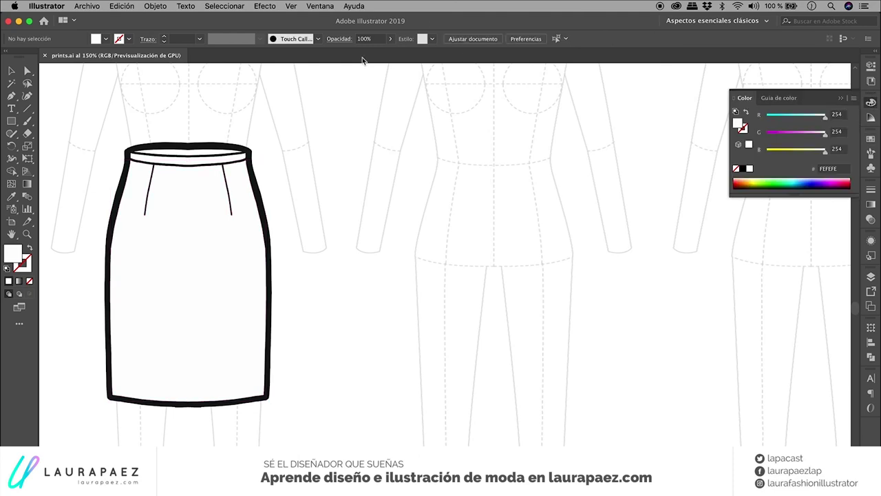
left_click(318, 6)
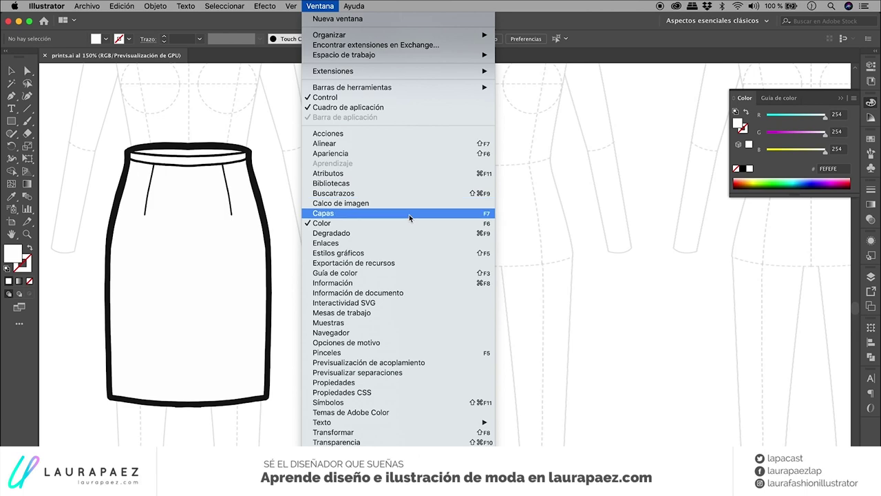
left_click(368, 323)
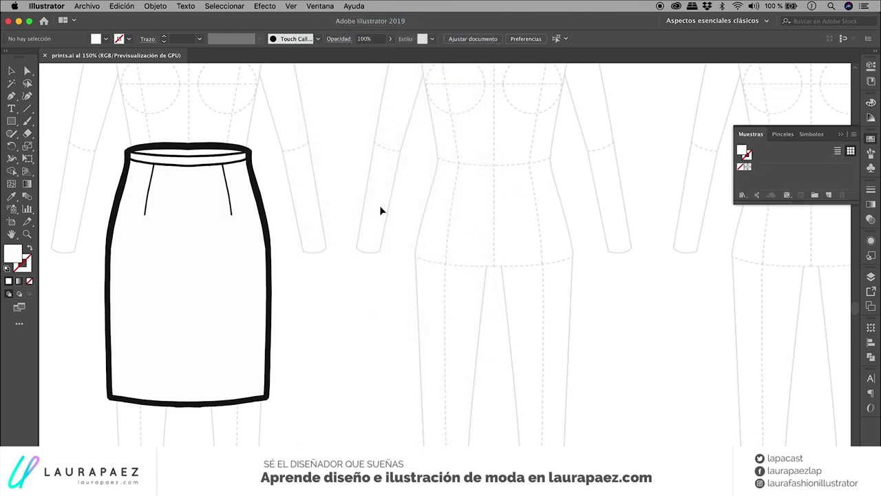
key("super+plus")
key("super+plus")
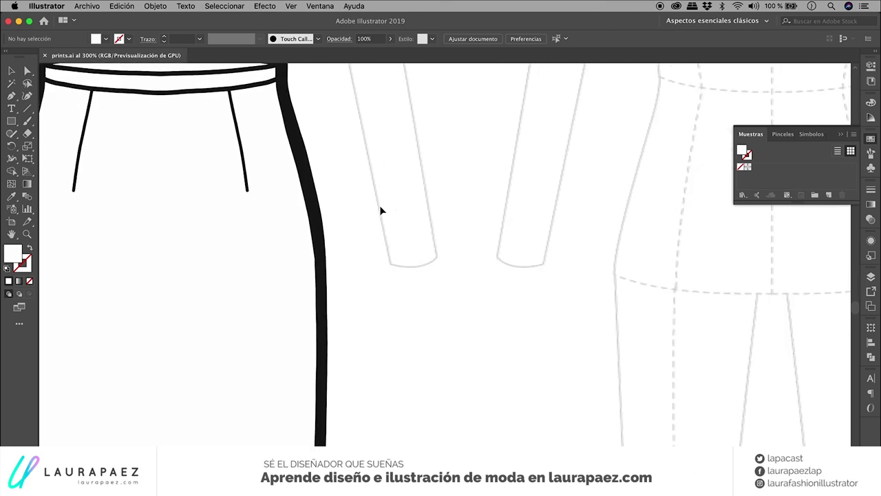
scroll(379, 205, "left", 5)
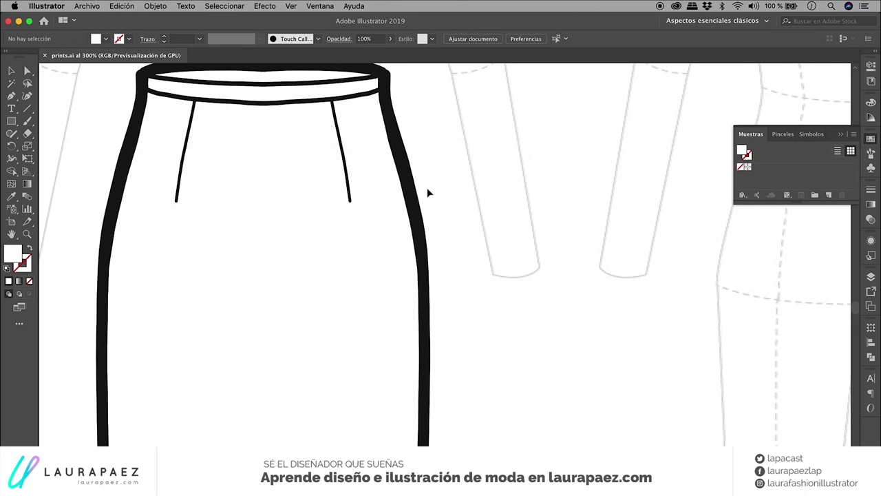
scroll(427, 193, "up", 1)
scroll(427, 193, "up", 2)
scroll(427, 193, "up", 1)
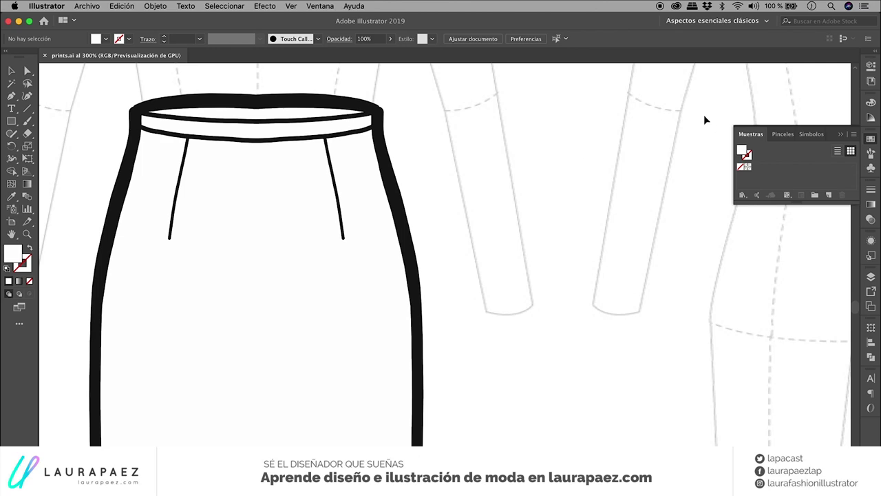
Open the Bebidas library, move its panel up and enlarge it, then select the skirt body.
left_click(853, 135)
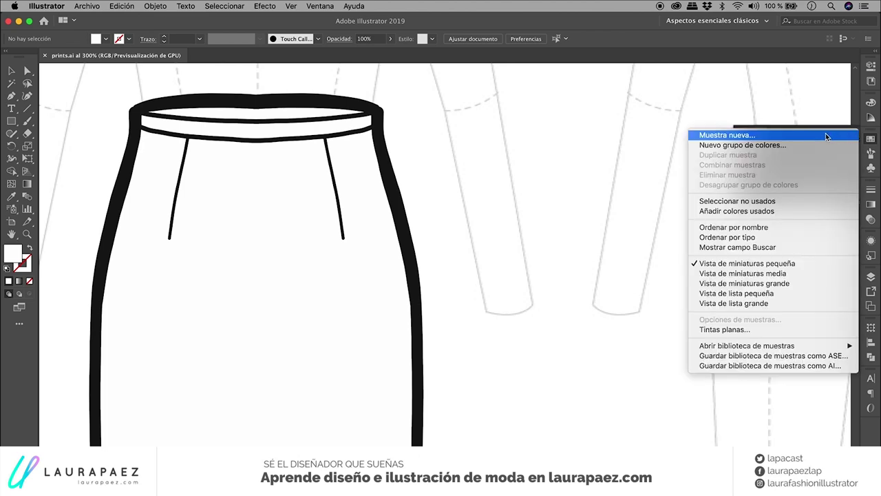
left_click(854, 135)
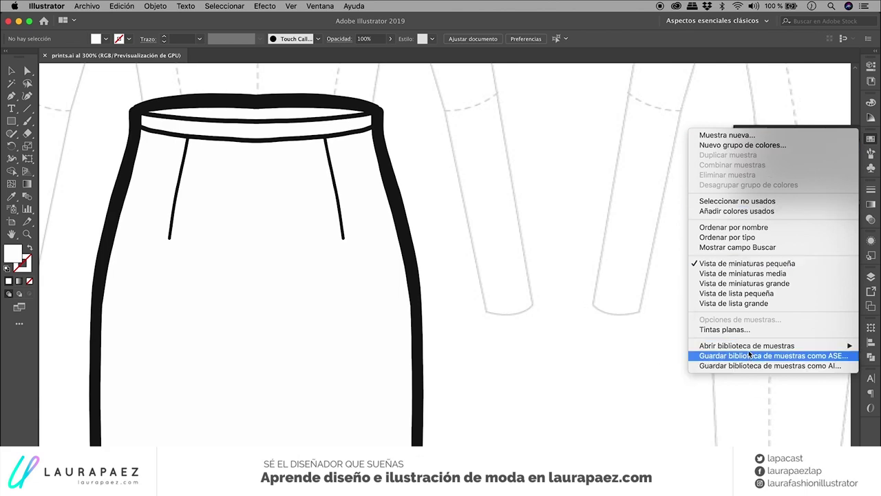
mouse_move(747, 345)
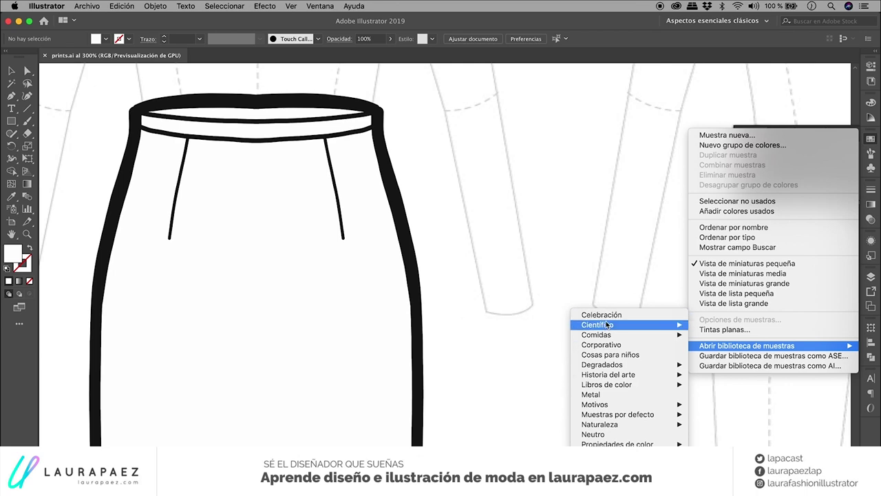
left_click(559, 342)
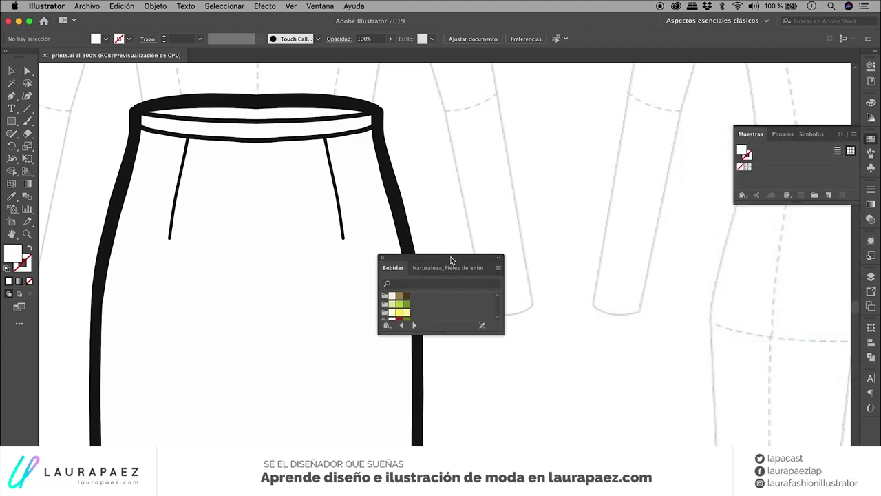
left_click_drag(450, 258, 512, 108)
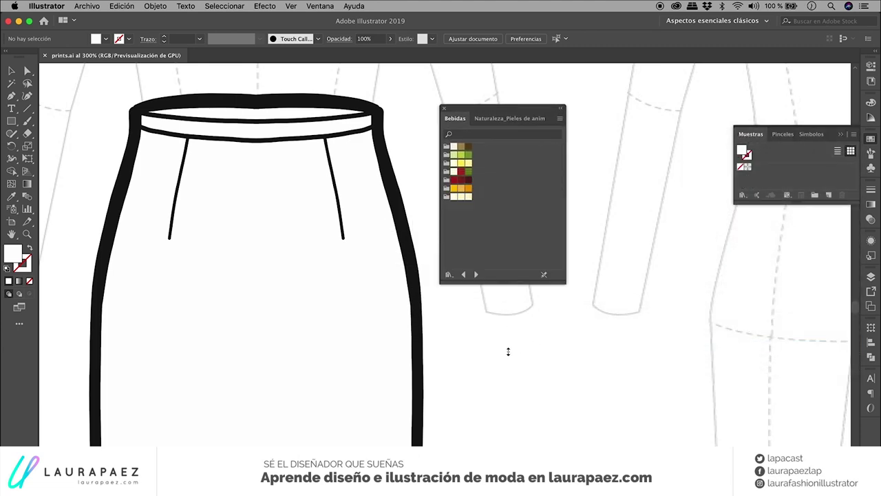
left_click_drag(496, 185, 507, 374)
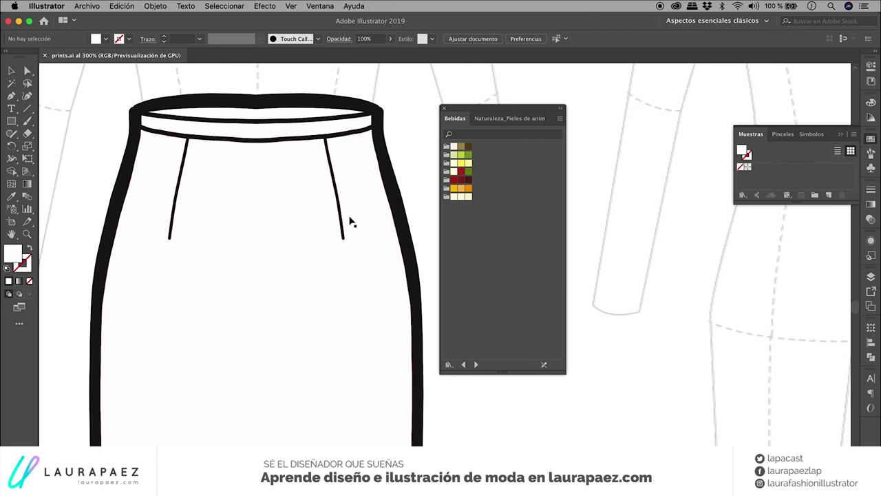
left_click(379, 208)
Fill the skirt body with the lime green Bebidas swatch, then go to the Swatches options.
left_click(460, 155)
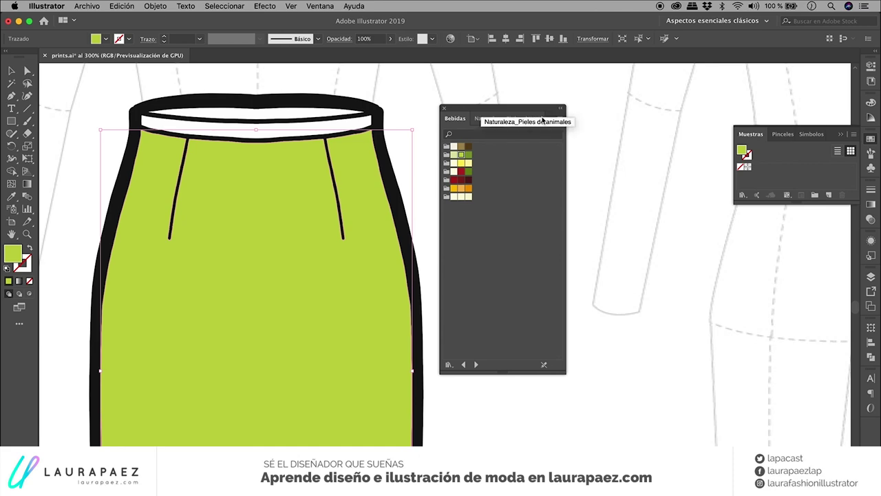
left_click(855, 135)
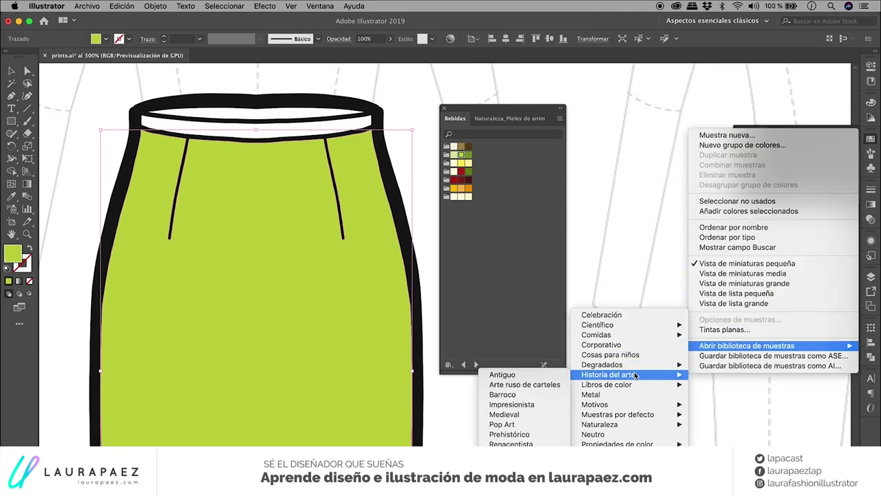
mouse_move(628, 404)
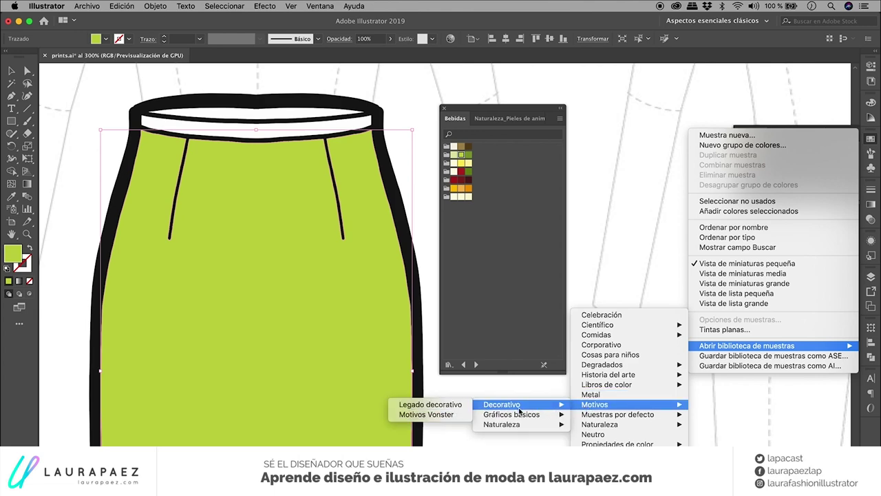
mouse_move(502, 424)
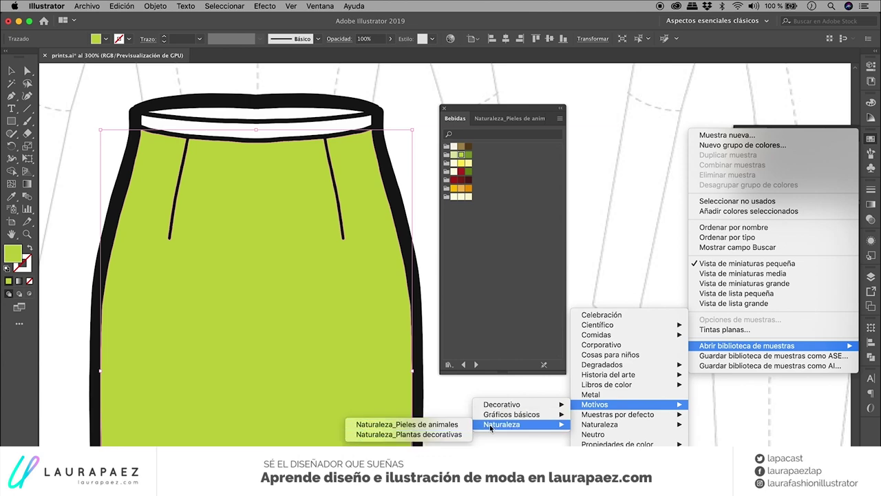
Open Pieles de animales as a large list and try Caimán, Guepardo, Elefante and Jirafa.
left_click(452, 424)
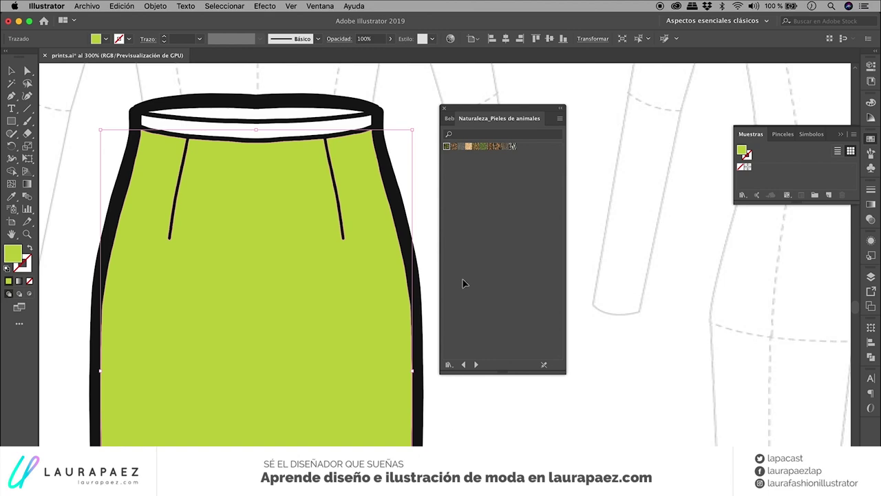
left_click(560, 118)
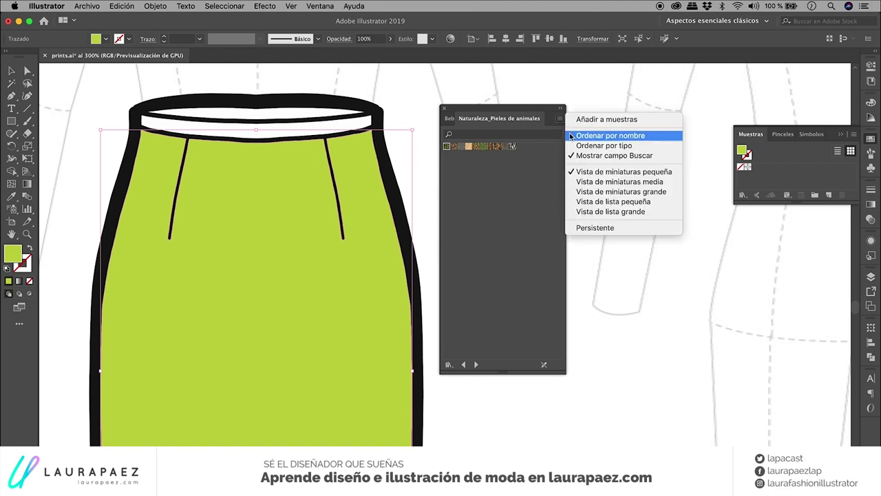
left_click(584, 212)
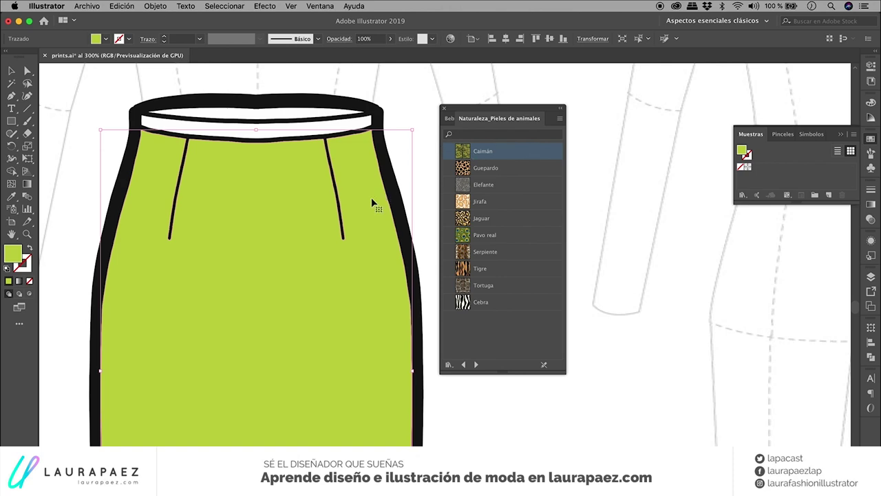
left_click(499, 158)
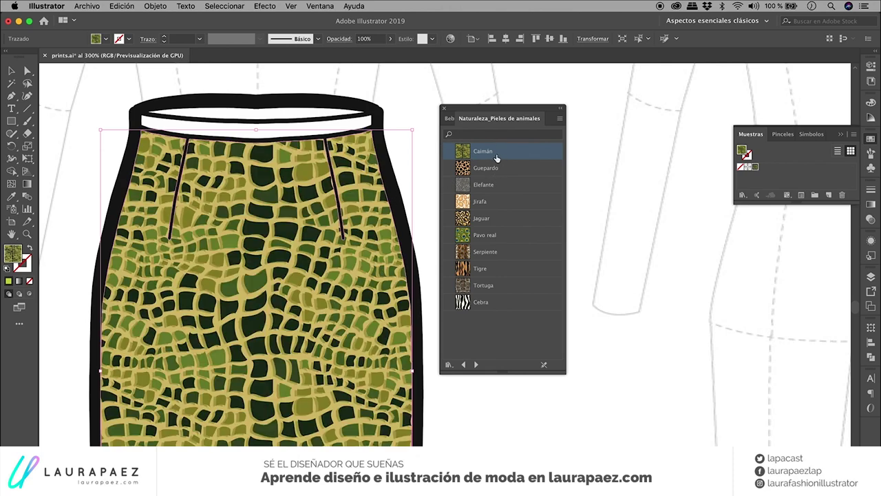
left_click(479, 173)
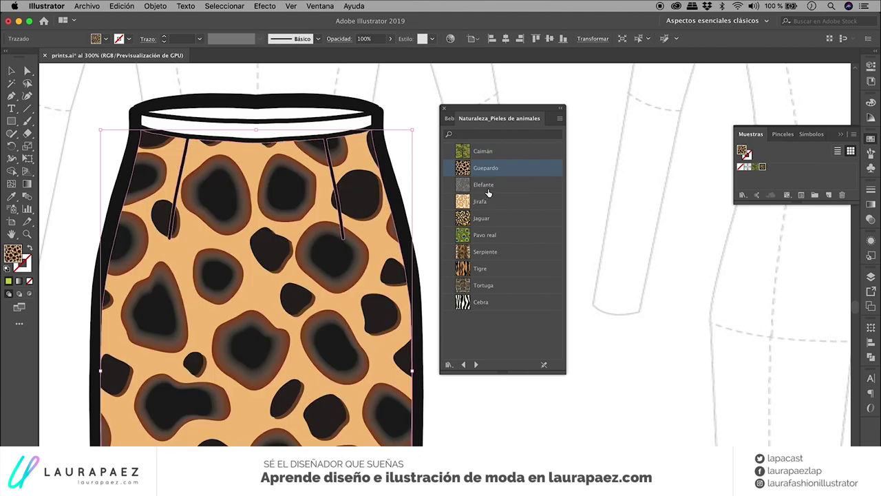
left_click(487, 193)
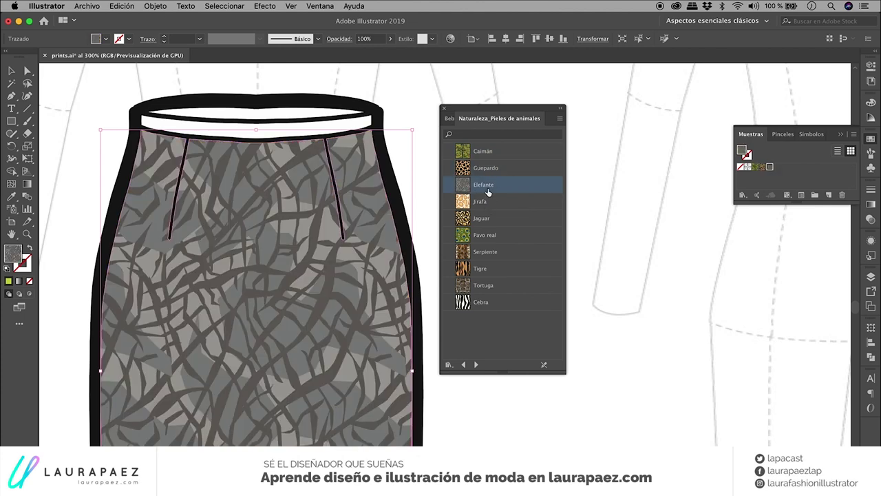
left_click(482, 201)
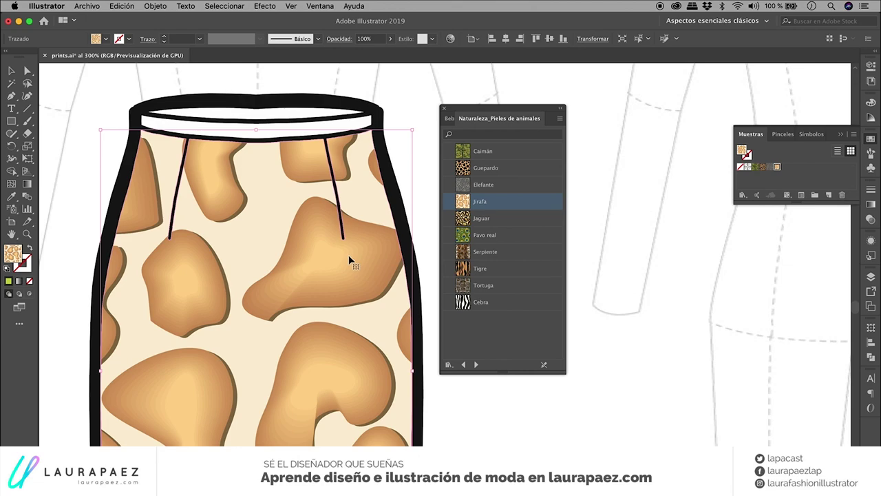
Try Jaguar, Pavo real, Serpiente, Tigre and Cebra, settling on the Tortuga pattern.
left_click(505, 217)
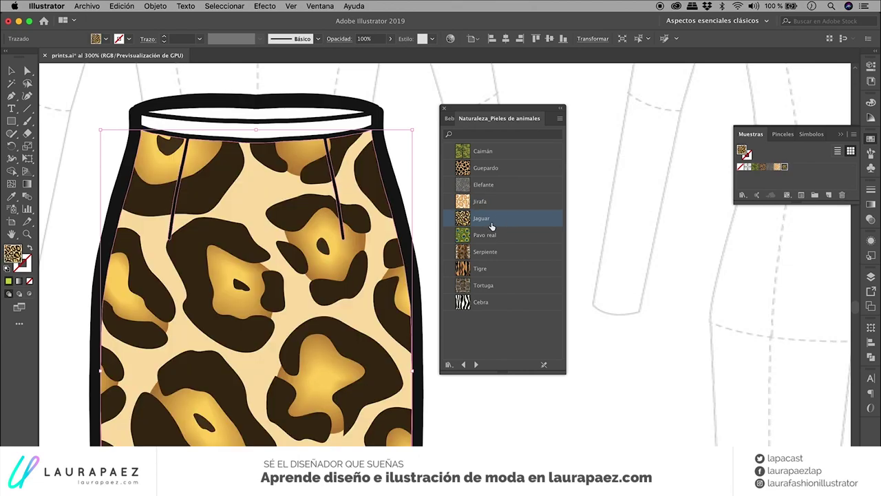
left_click(489, 235)
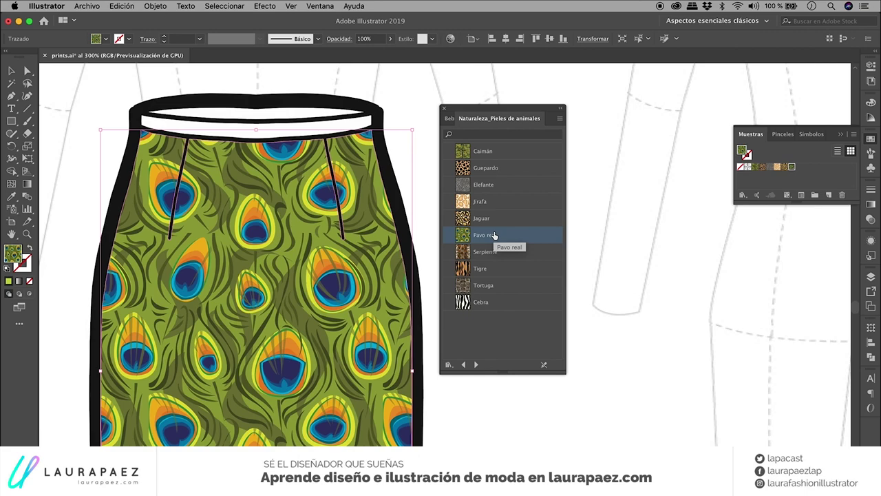
left_click(490, 252)
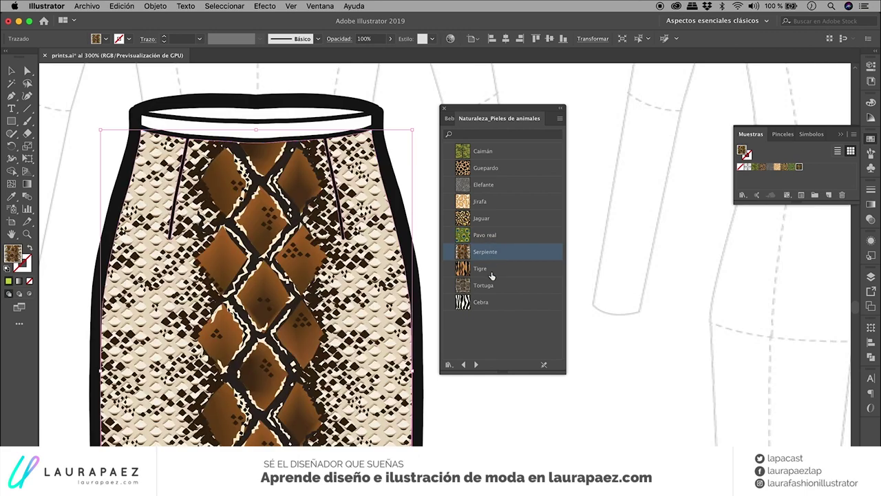
left_click(490, 275)
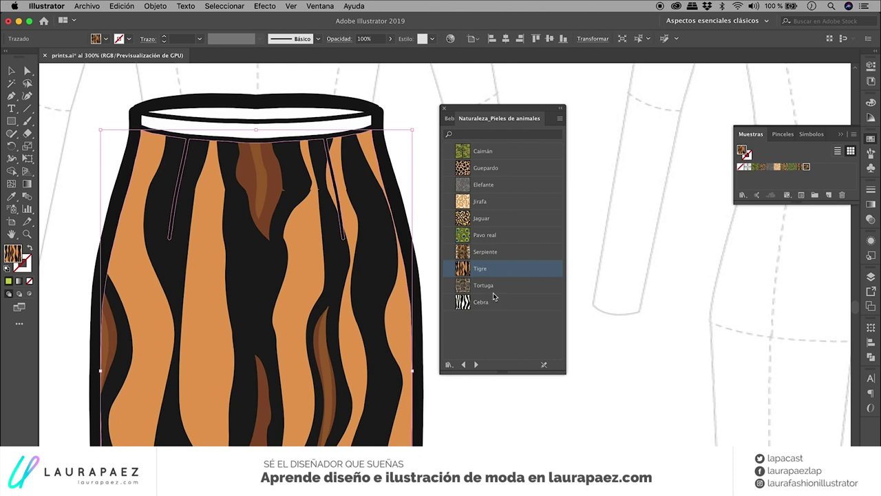
left_click(494, 294)
left_click(489, 304)
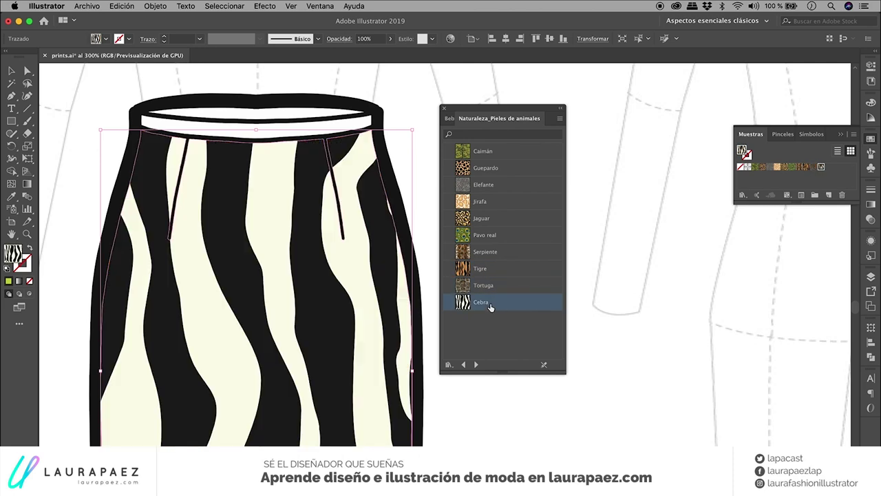
left_click(487, 285)
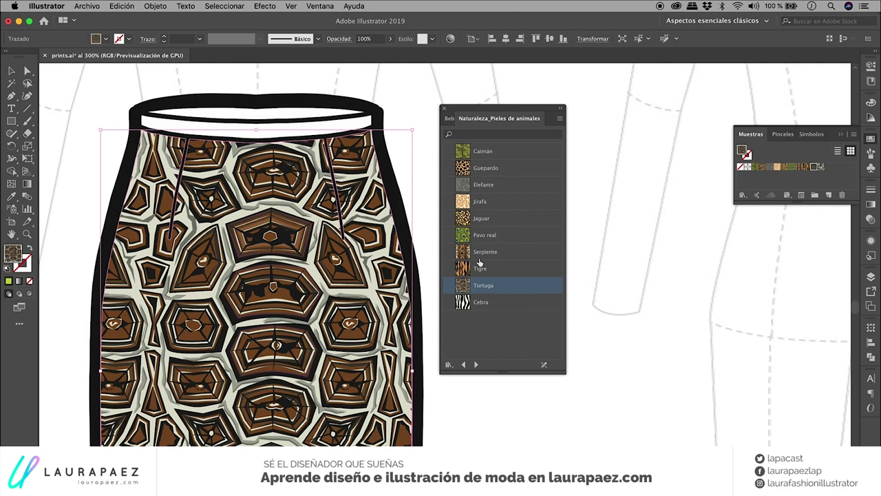
left_click(753, 178)
left_click(854, 134)
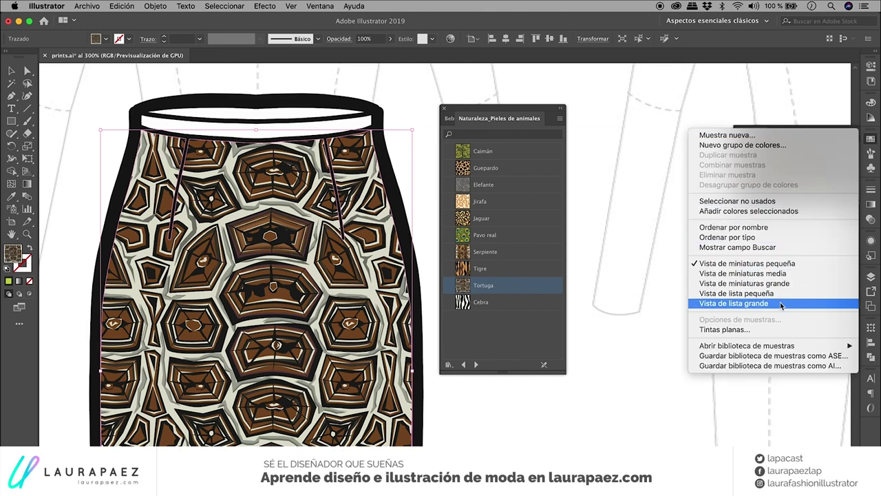
Show document swatches as large thumbnails and drag the Guepardo tile onto the artboard.
left_click(757, 283)
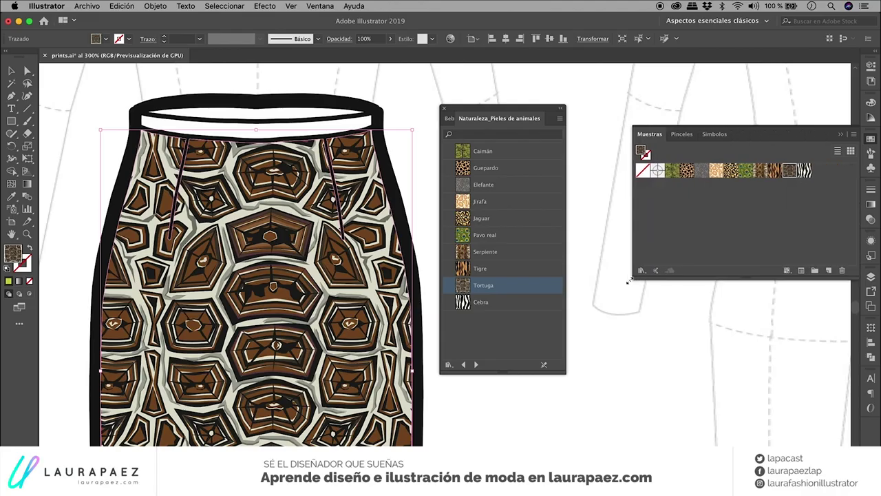
left_click_drag(640, 276, 614, 285)
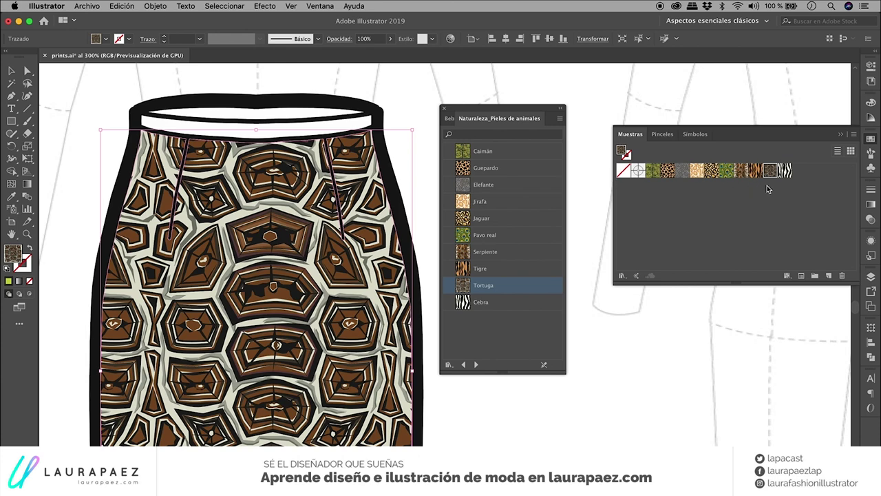
left_click(609, 318)
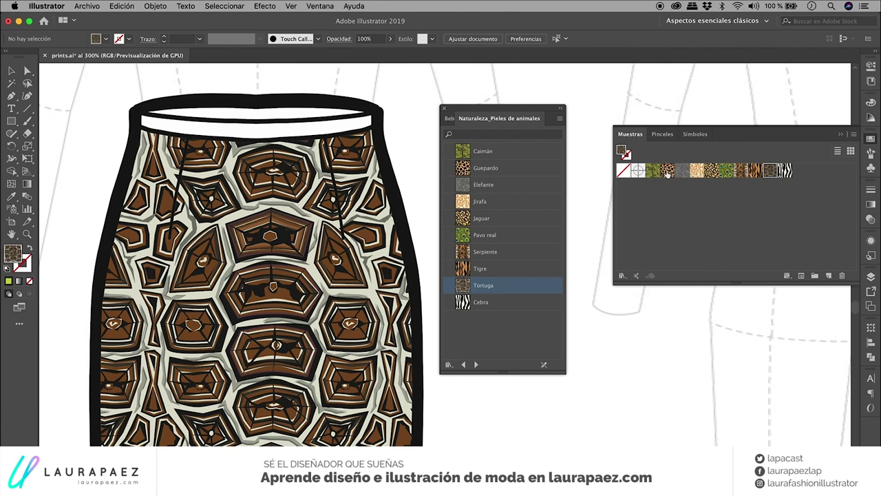
left_click_drag(666, 175, 623, 394)
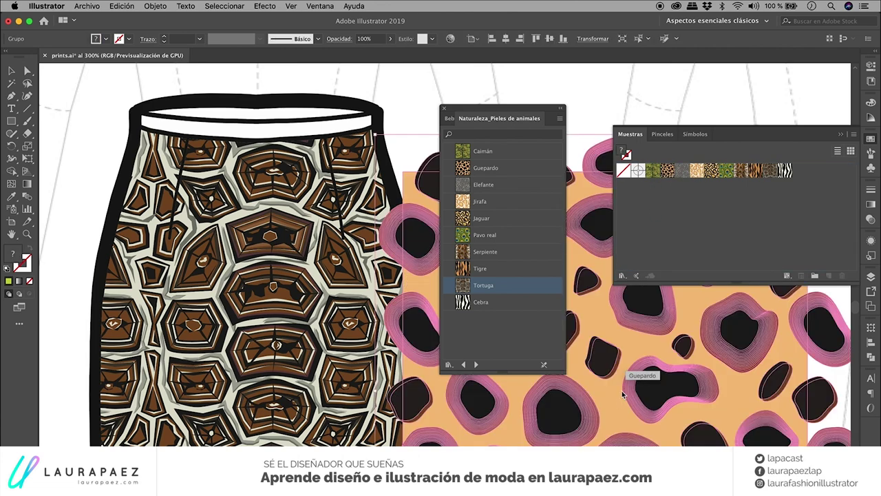
scroll(623, 393, "right", 5)
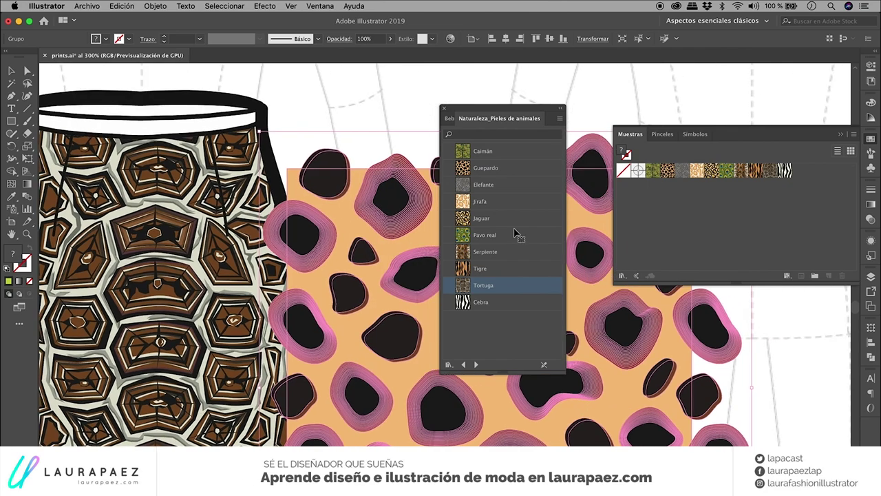
Close the animal-skins library, realign the pink spots, and select the tile's orange background rectangle.
left_click(443, 108)
scroll(446, 177, "down", 1)
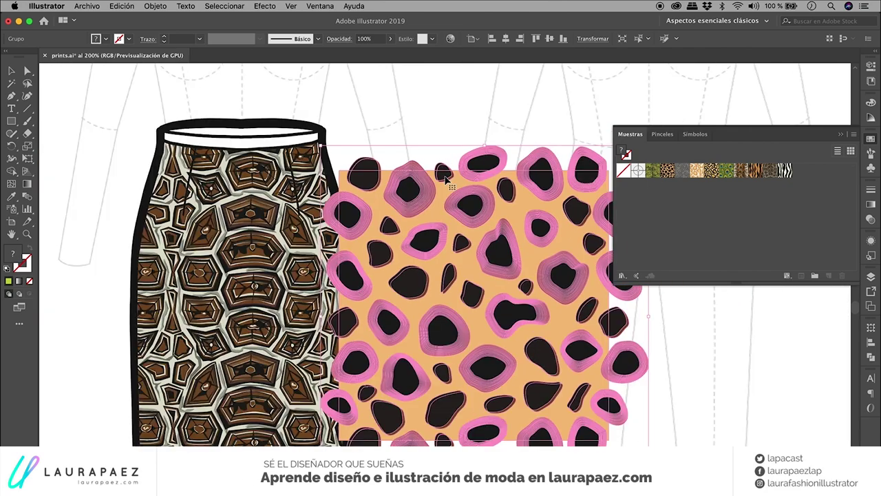
scroll(448, 181, "right", 5)
scroll(447, 180, "down", 2)
left_click_drag(454, 211, 518, 201)
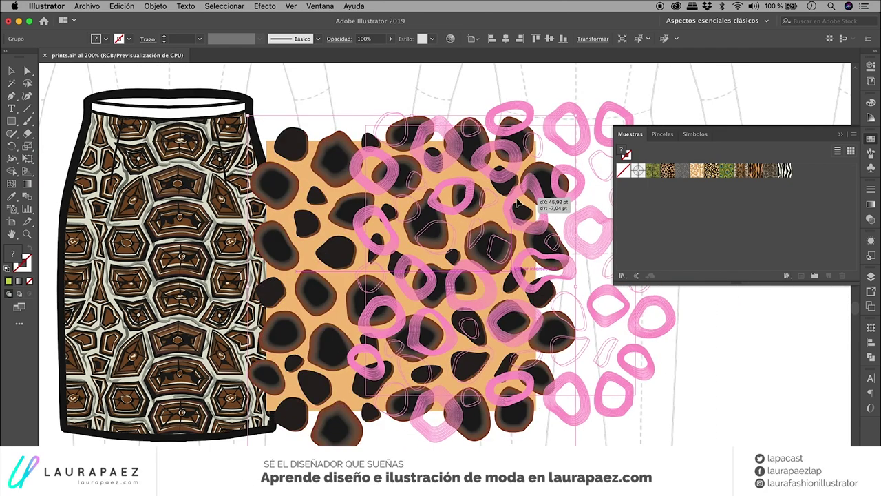
left_click(326, 118)
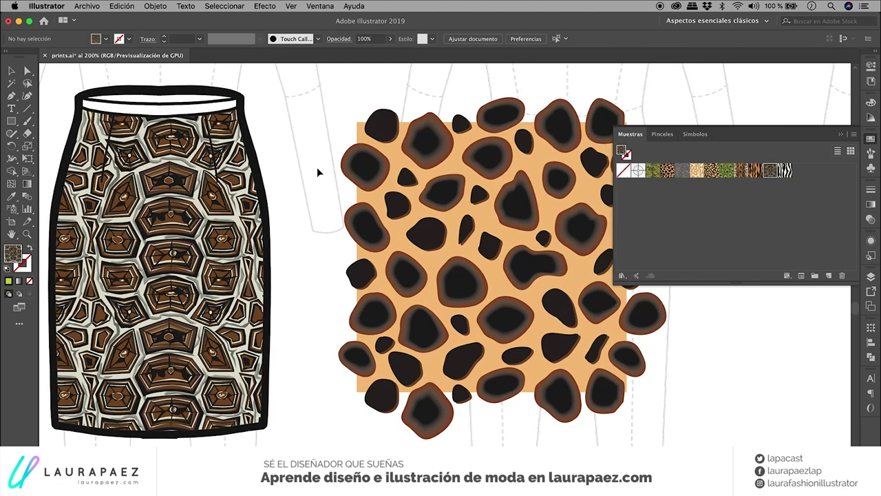
scroll(317, 171, "right", 3)
scroll(318, 172, "down", 1)
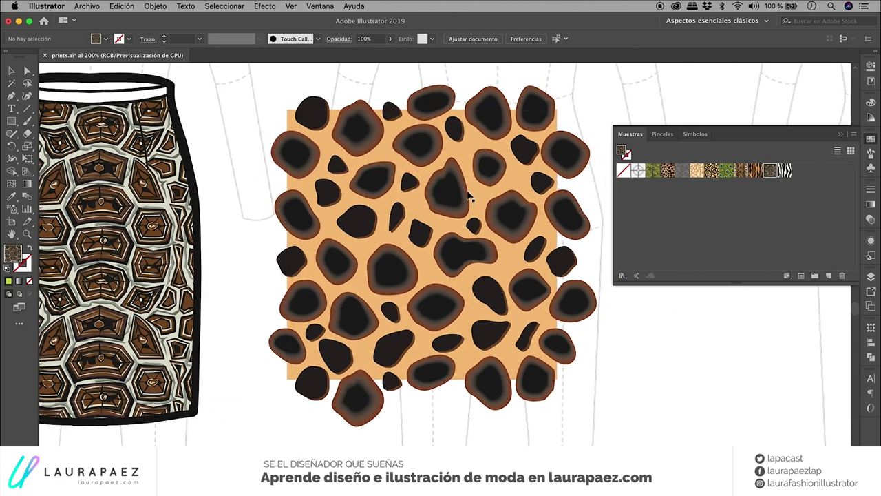
left_click(464, 158)
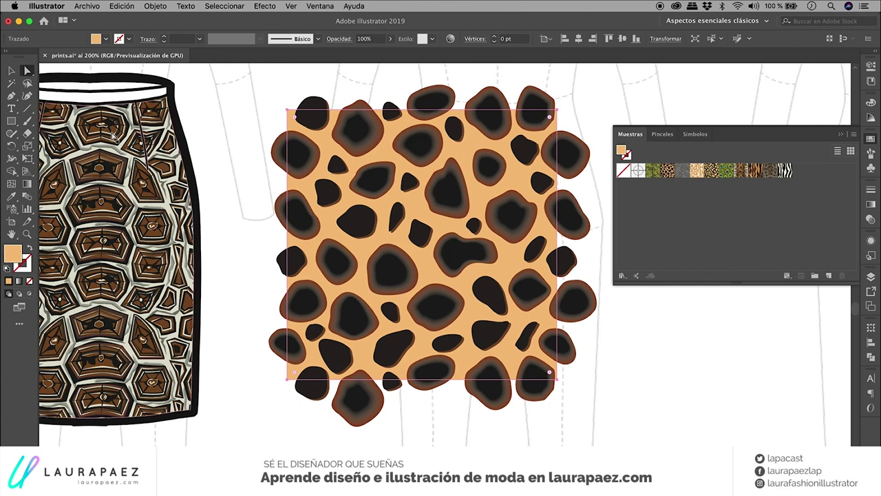
Recolour the tile's background pale peach and save the tile as a new pattern swatch.
double_click(14, 255)
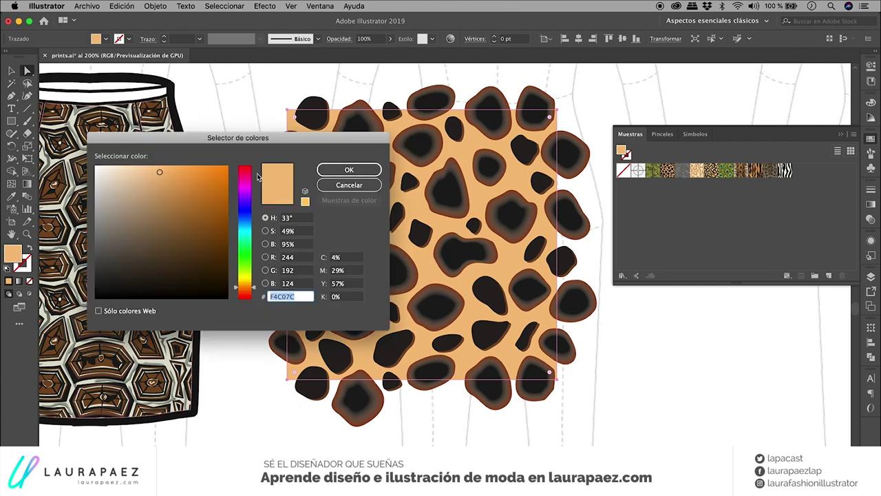
left_click(133, 167)
left_click_drag(133, 167, 134, 166)
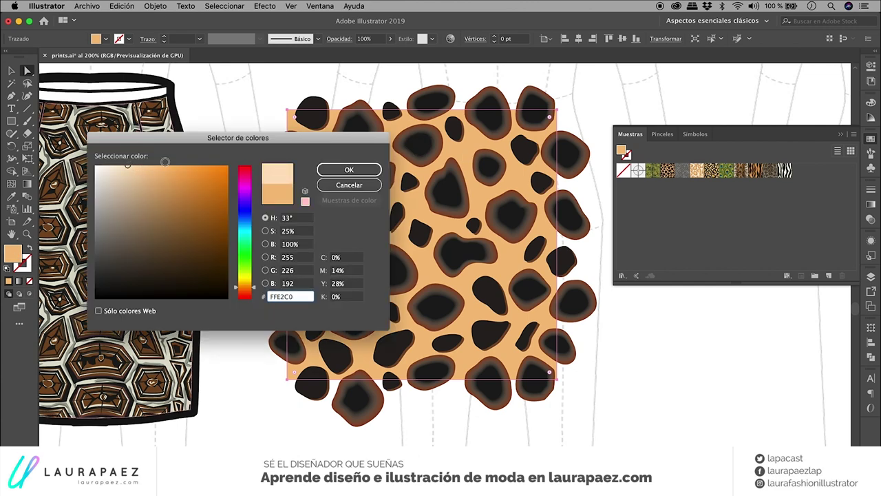
left_click(365, 169)
left_click(11, 70)
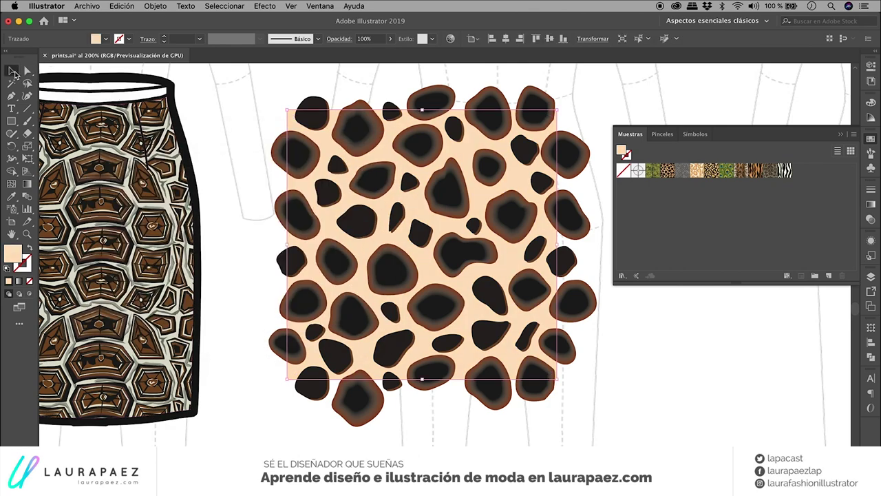
left_click(144, 131)
left_click(258, 137)
left_click_drag(356, 217, 831, 190)
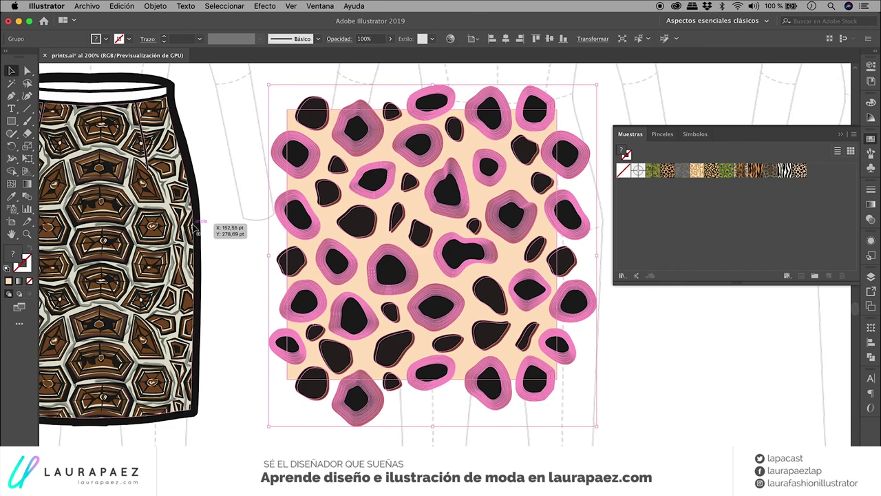
Fill the skirt with the new pale-background leopard swatch after comparing the orange one.
left_click(192, 231)
left_click(800, 170)
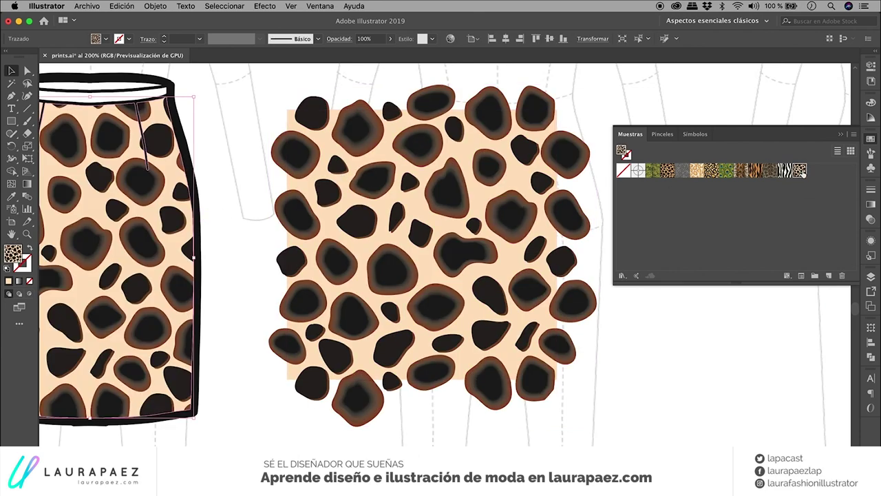
scroll(231, 189, "left", 2)
scroll(231, 189, "left", 3)
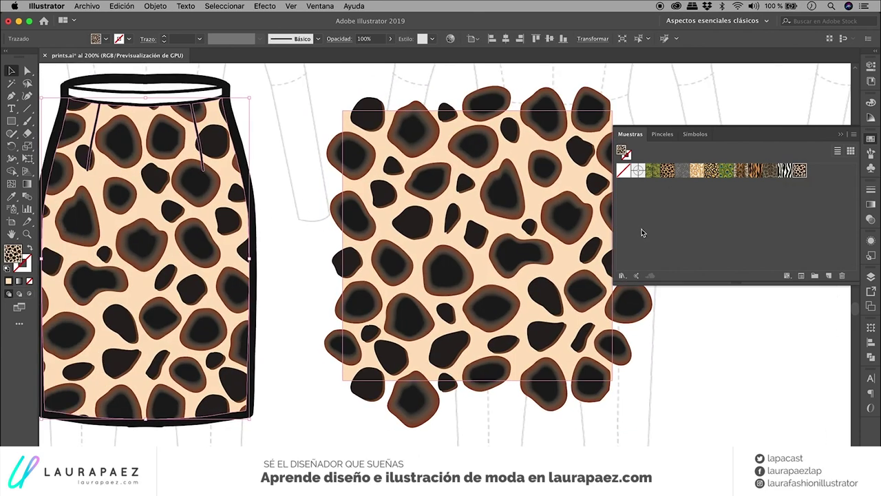
left_click(667, 170)
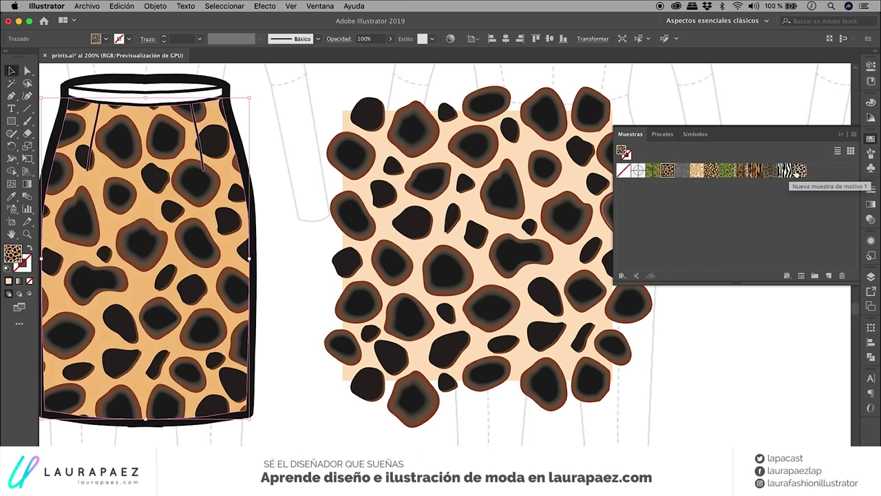
left_click(798, 170)
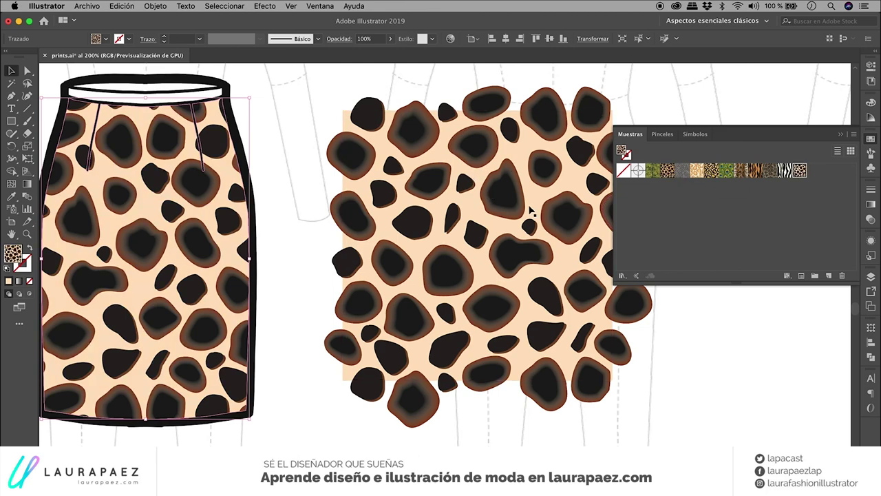
Isolate the leopard print group, zoom in, and drill into one blended spot.
double_click(507, 205)
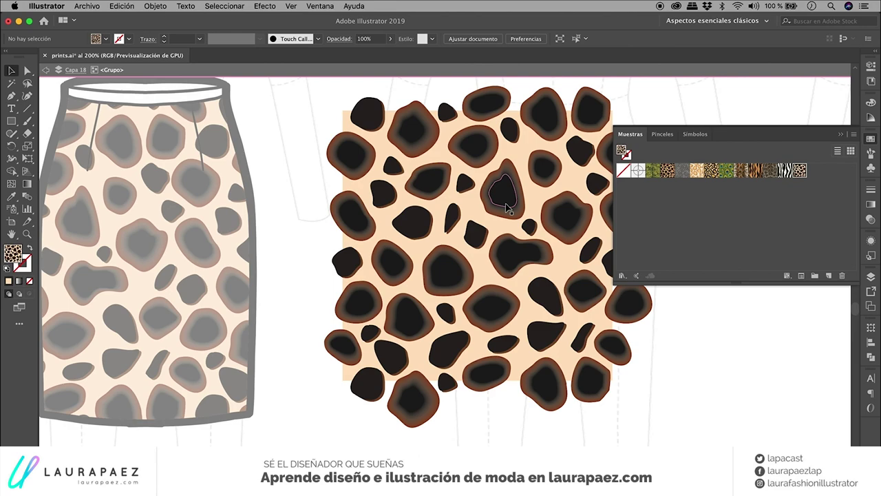
scroll(507, 205, "up", 2)
scroll(506, 205, "up", 2)
scroll(507, 205, "up", 2)
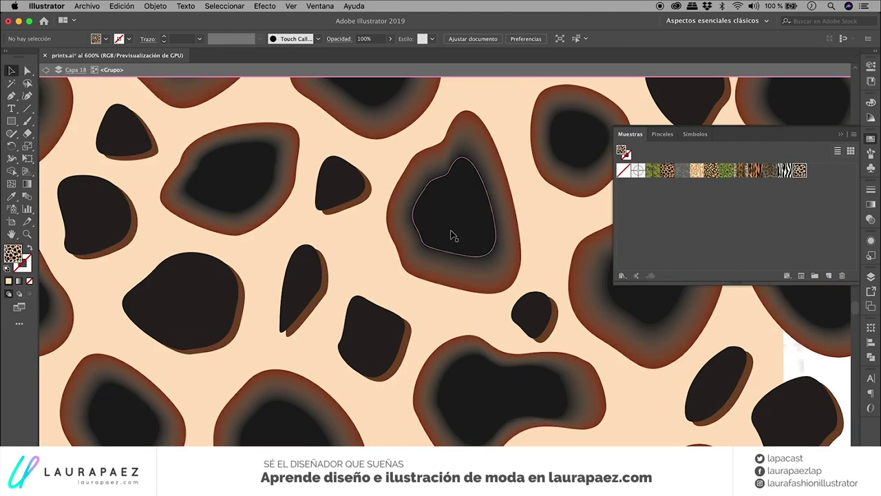
double_click(455, 230)
left_click(454, 225)
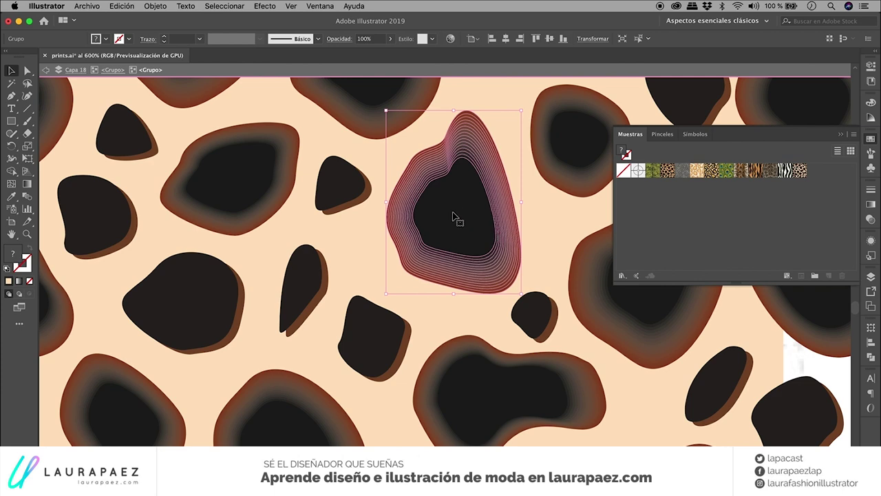
double_click(457, 217)
Fan the spot's black core and brown ring layers apart, then exit isolation and zoom out.
left_click(470, 192)
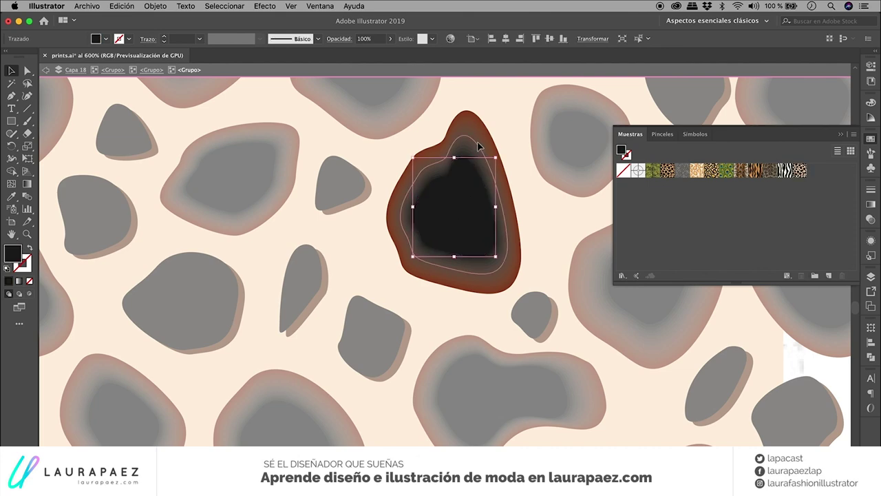
left_click(479, 127)
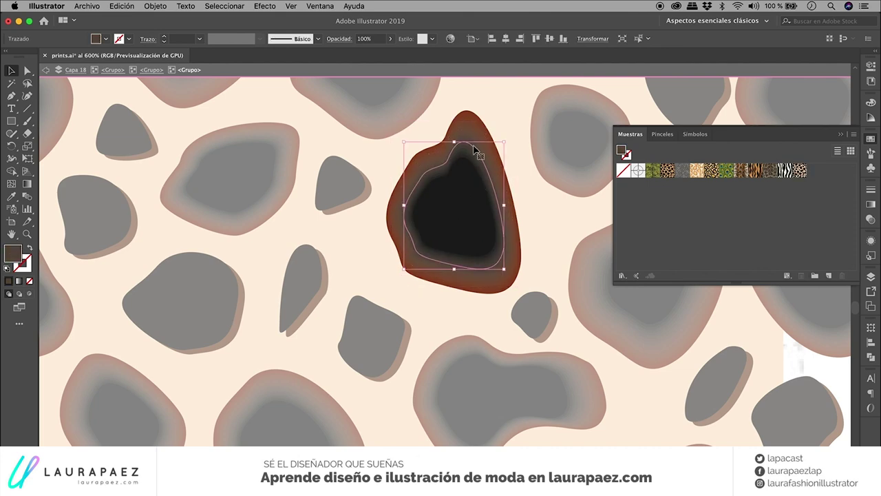
left_click(472, 152)
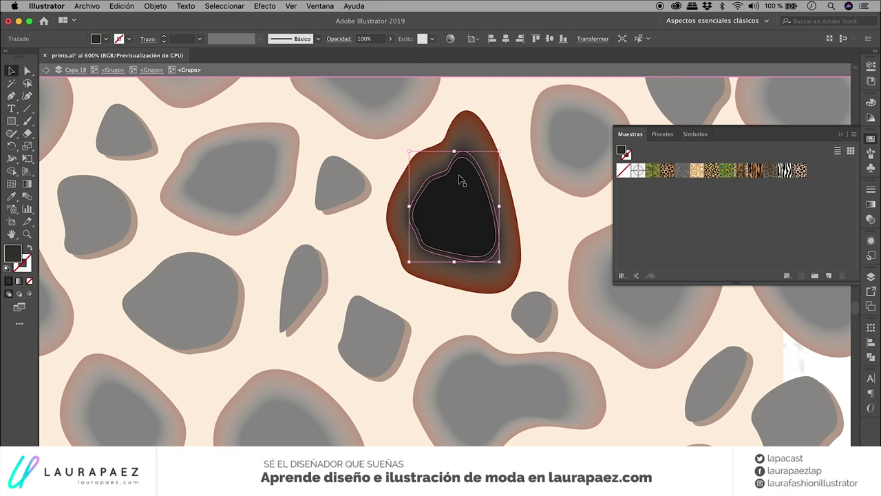
mouse_move(459, 177)
left_mouse_down()
mouse_move(440, 170)
mouse_move(532, 196)
left_mouse_up()
left_click_drag(476, 136, 521, 122)
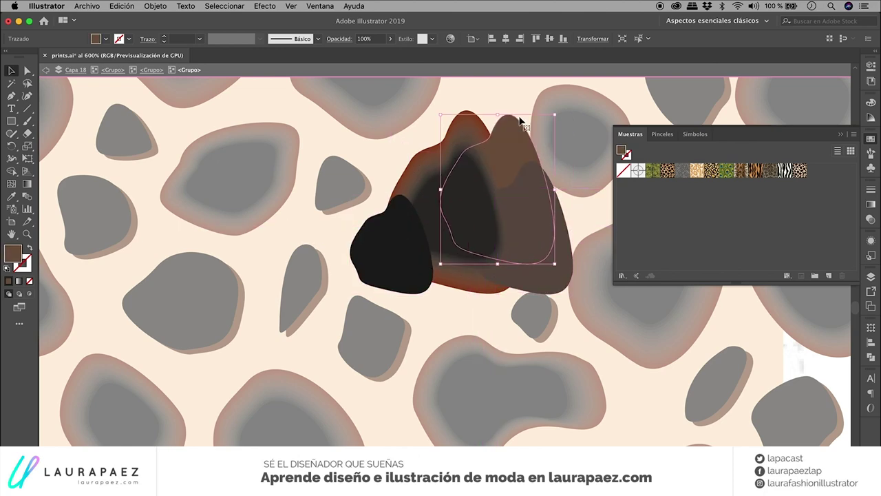
left_click_drag(462, 134, 415, 126)
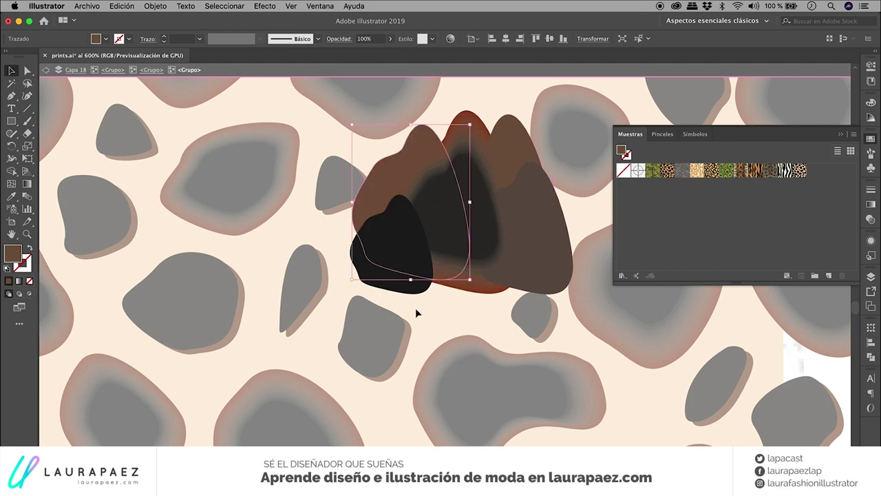
left_click(418, 316)
scroll(419, 316, "down", 3)
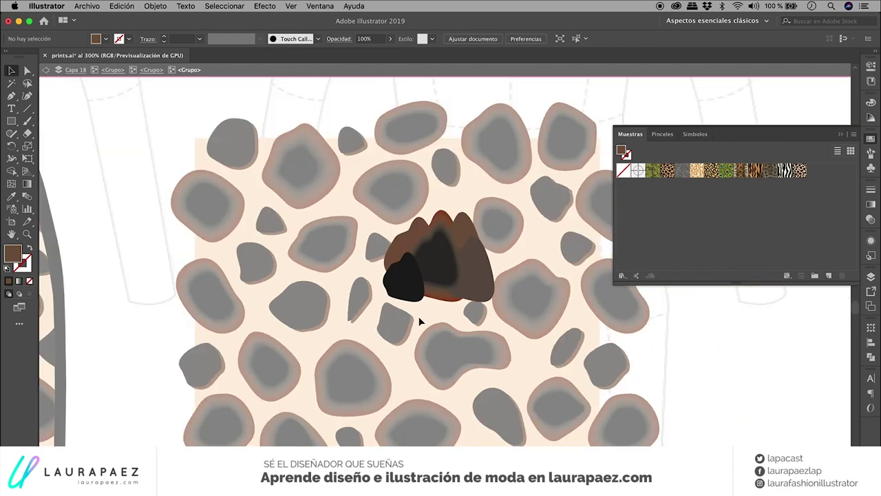
double_click(741, 406)
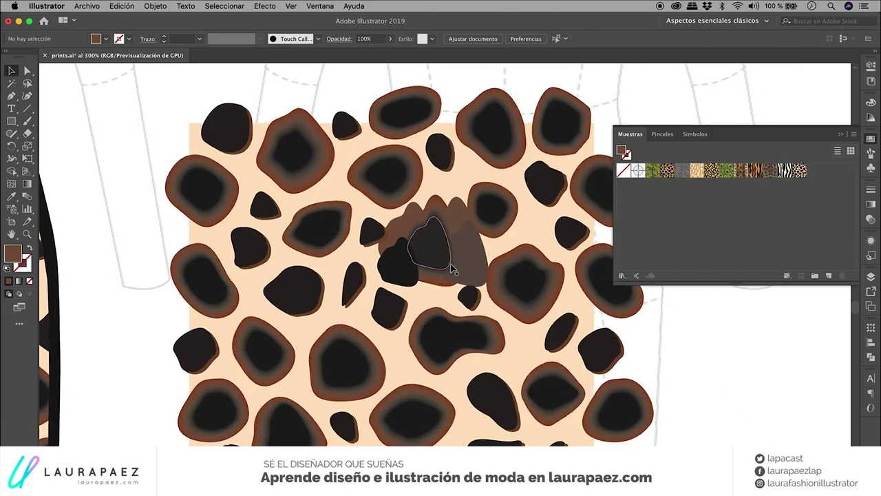
scroll(452, 270, "down", 3)
scroll(452, 270, "down", 2)
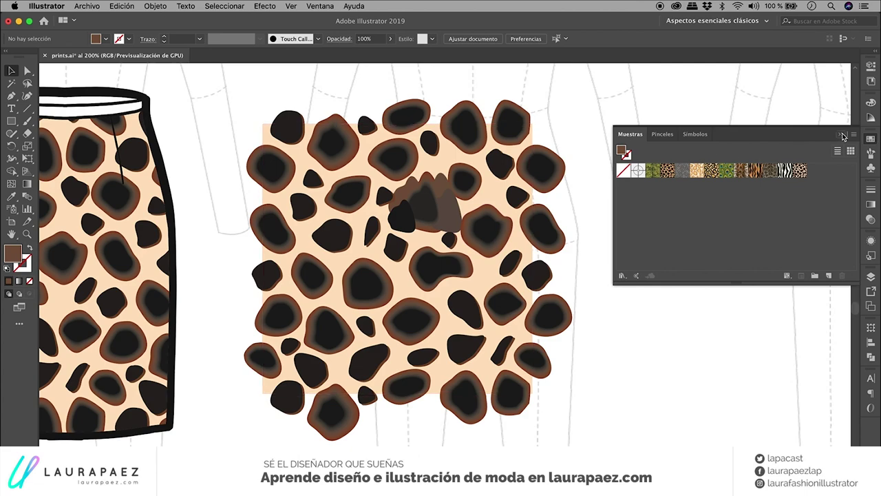
Open the Gráficos básicos_Motivo2 pattern library and select the skirt.
left_click(853, 134)
mouse_move(747, 345)
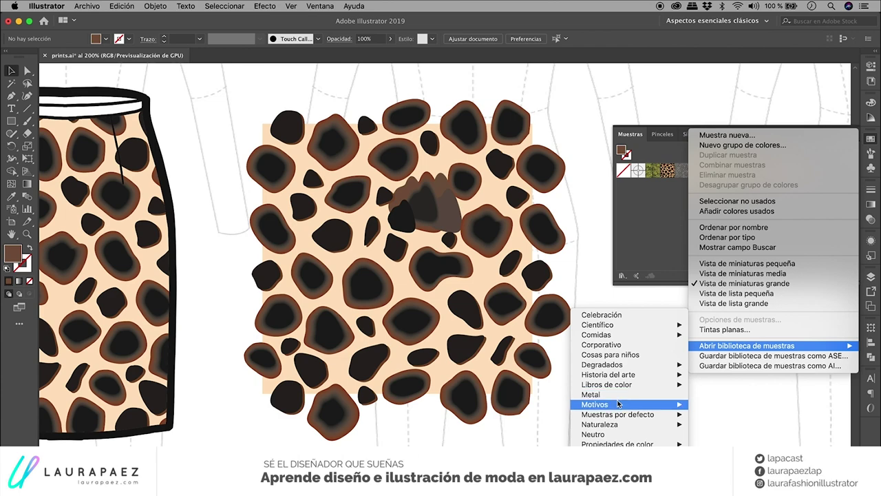
mouse_move(620, 404)
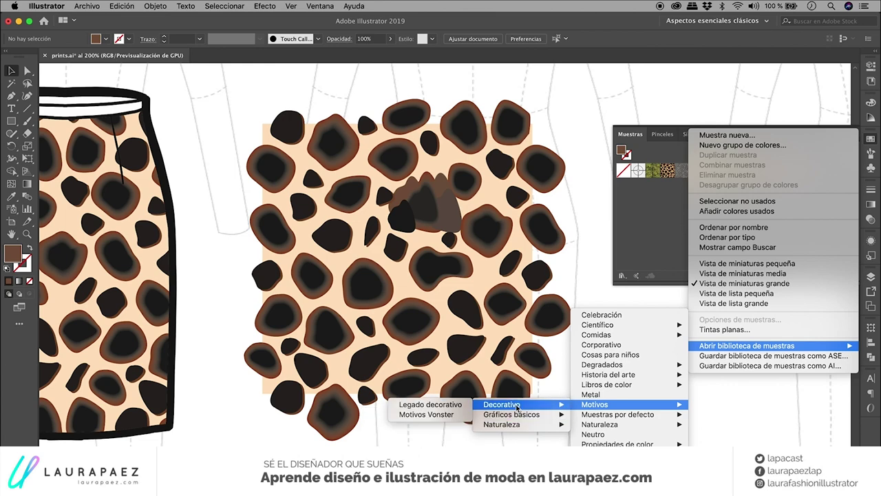
mouse_move(511, 414)
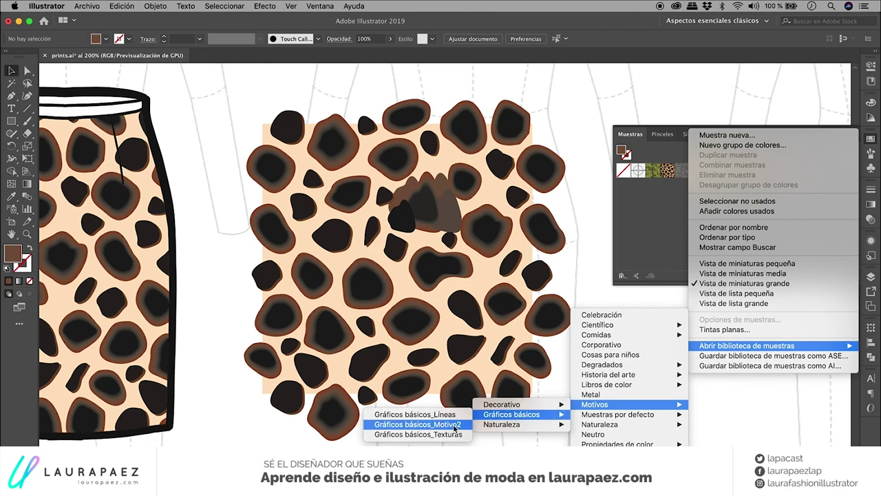
left_click(455, 425)
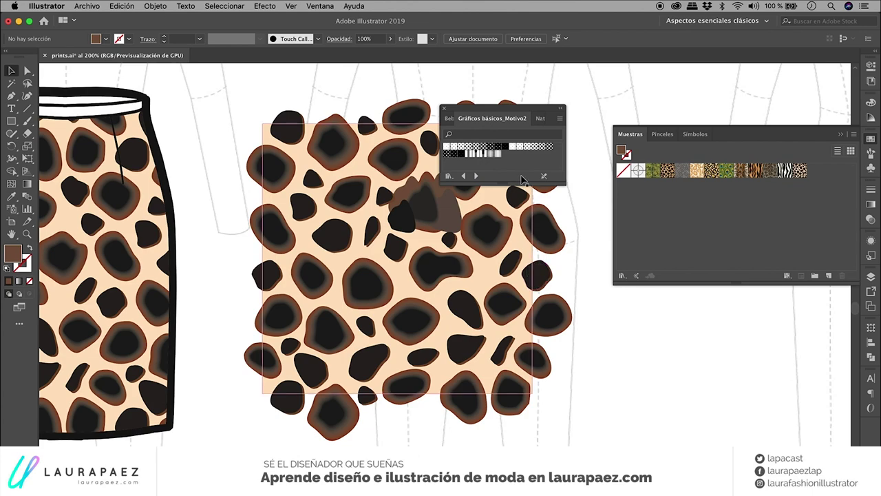
left_click(116, 253)
scroll(309, 220, "left", 5)
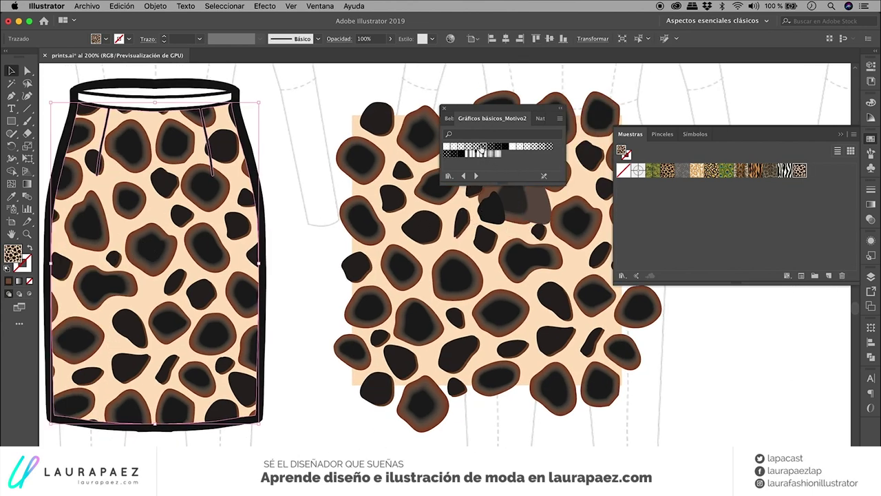
Try polka-dot and halftone swatches on the skirt, ending with a finer halftone dot pattern.
left_click(481, 147)
left_click(504, 146)
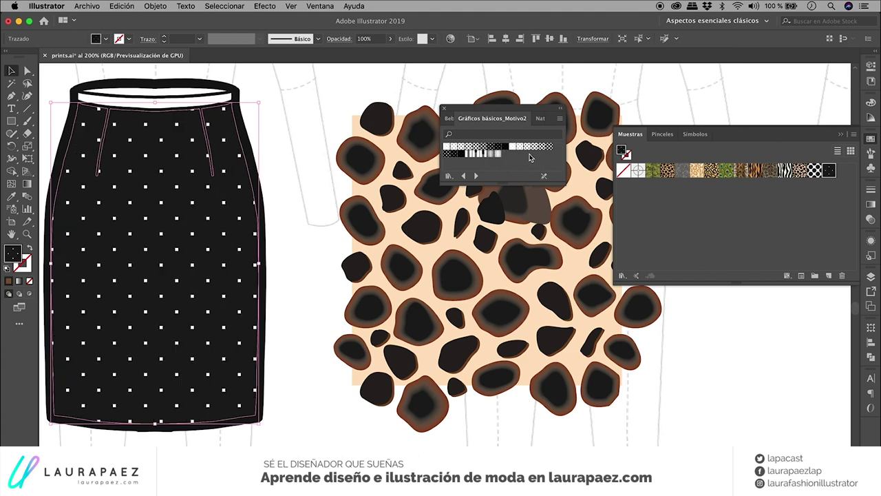
left_click(529, 147)
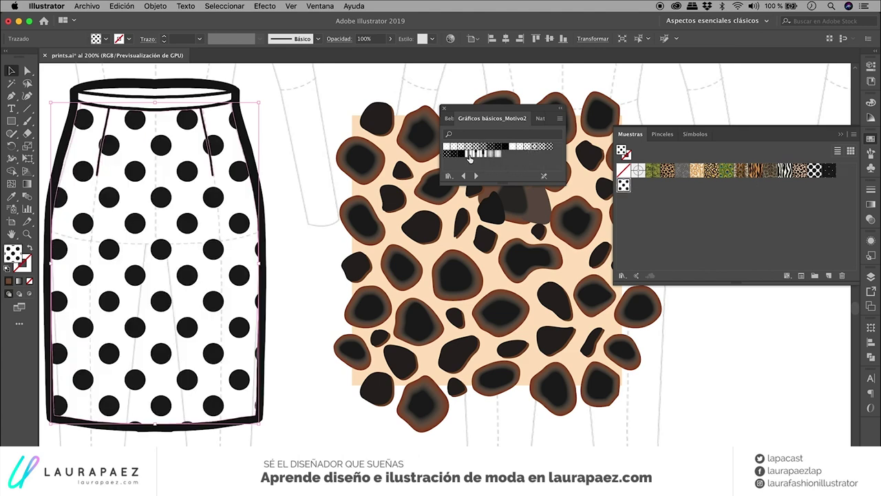
left_click(497, 153)
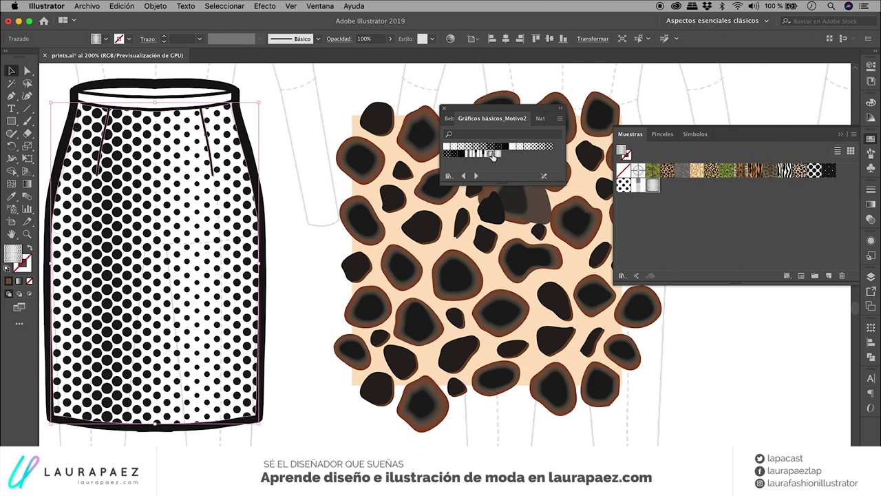
left_click(500, 154)
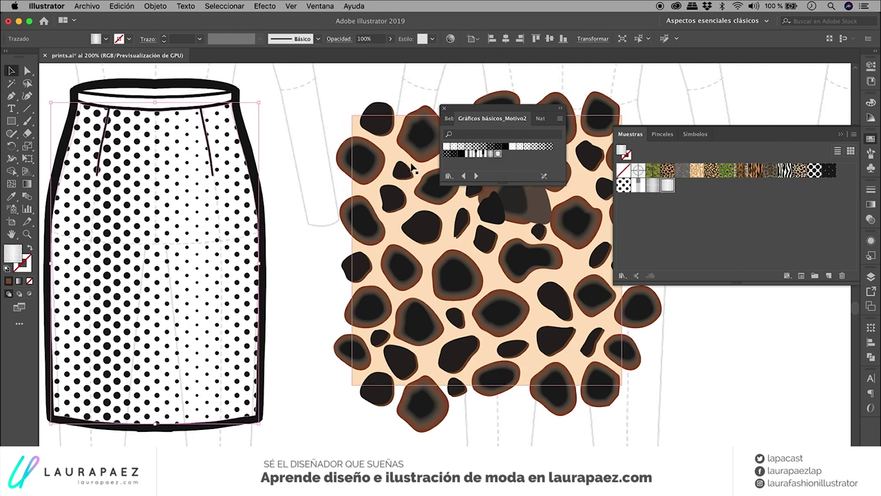
left_click(281, 177)
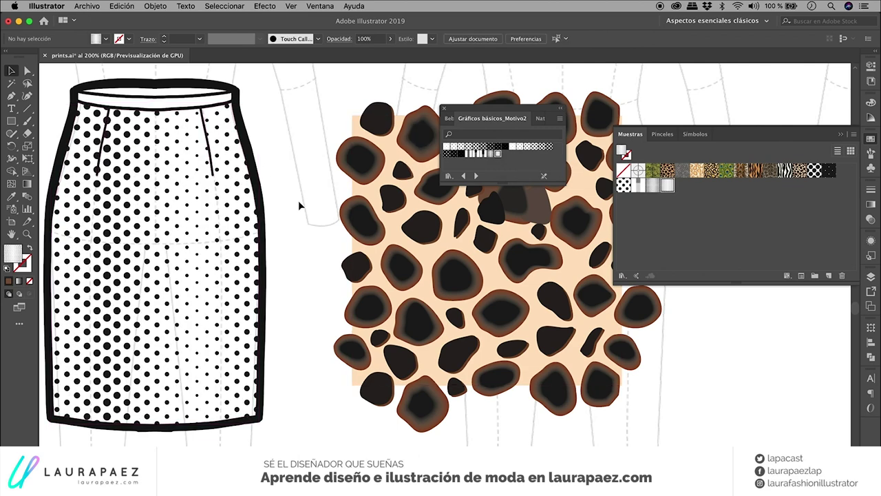
scroll(298, 200, "left", 2)
scroll(298, 201, "up", 2)
scroll(298, 201, "up", 2)
scroll(298, 200, "left", 2)
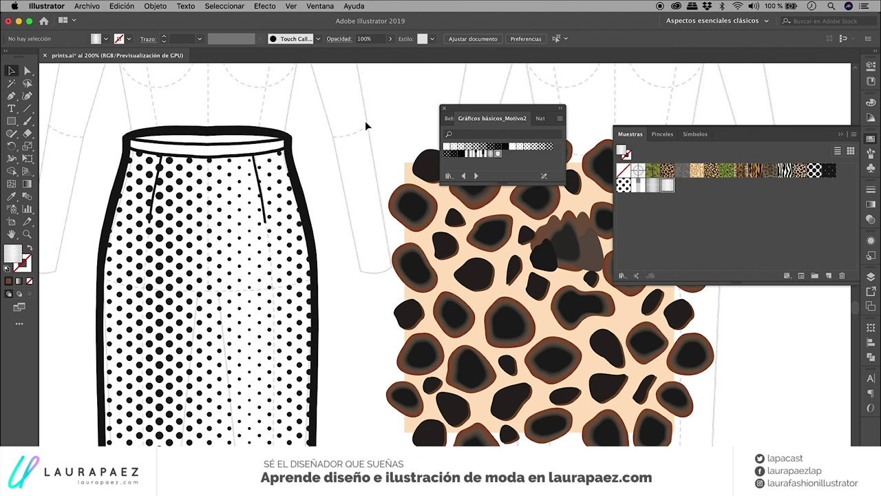
scroll(365, 126, "up", 1)
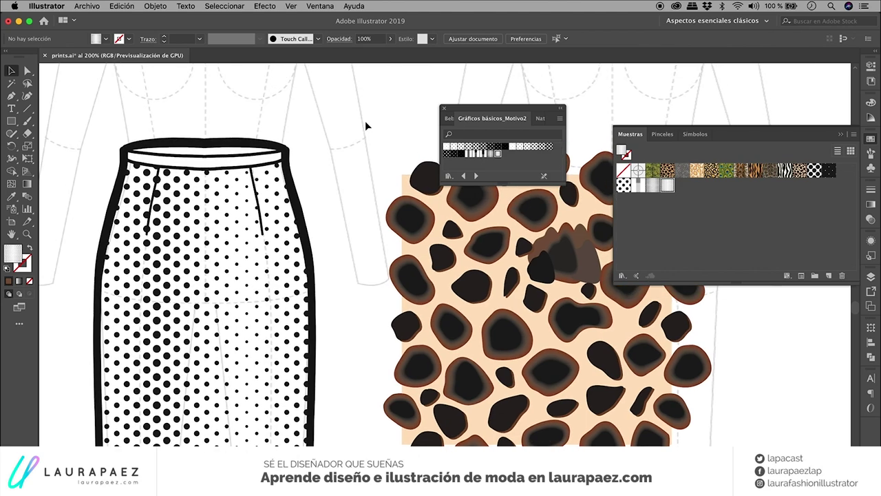
scroll(365, 125, "down", 2)
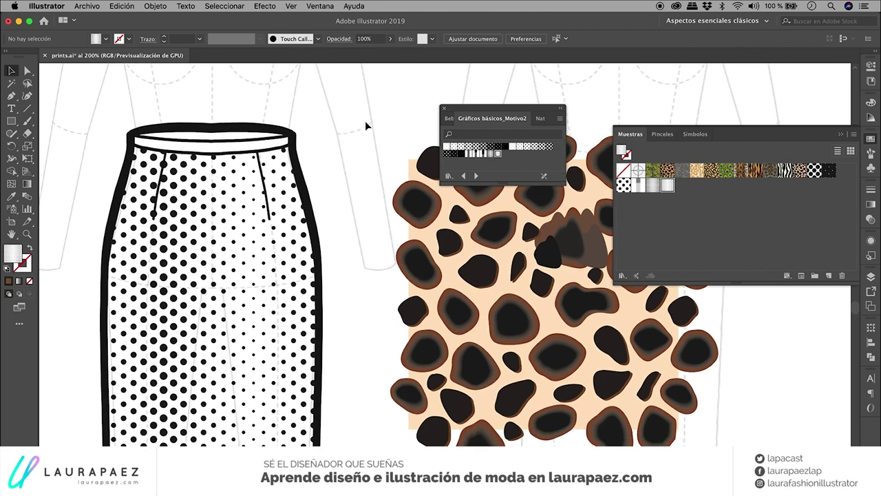